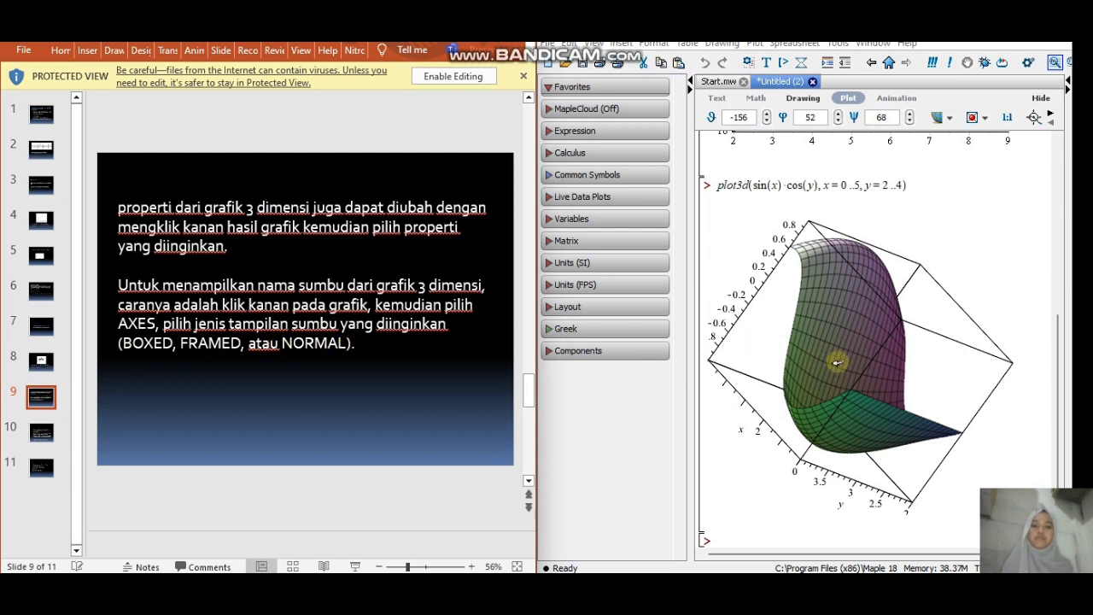
Set the axes of the sin(x)·cos(y) 3D plot to Normal.
left_click(865, 345)
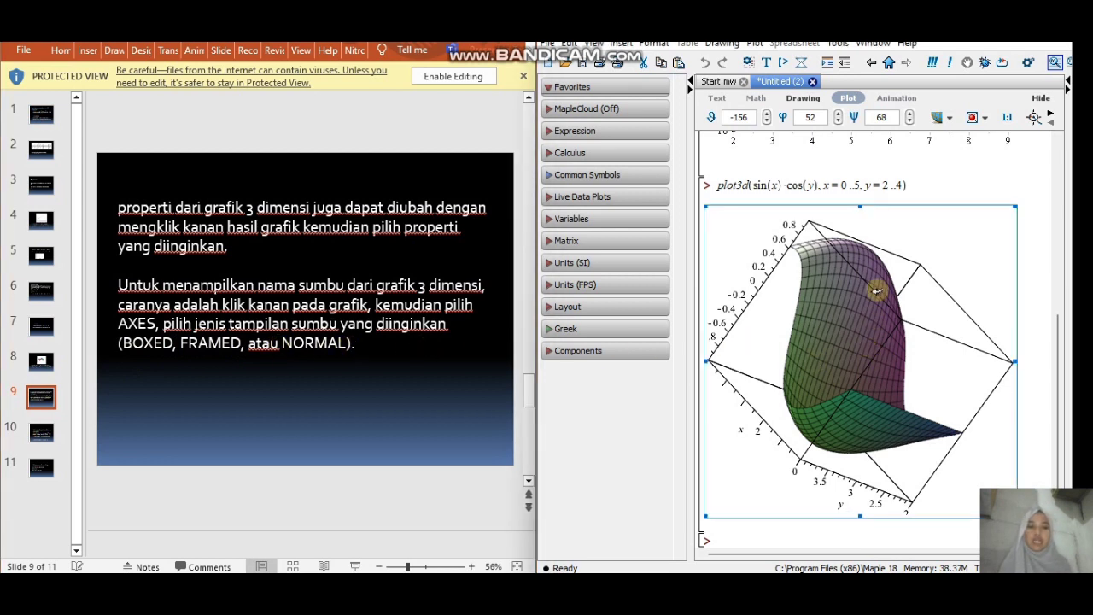
right_click(868, 338)
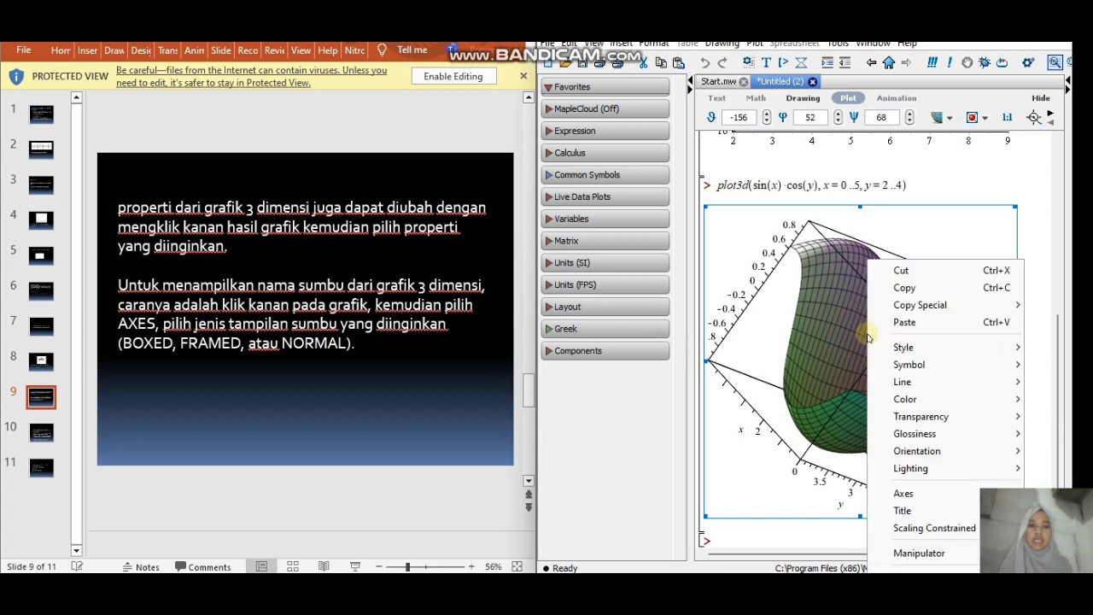
left_click(934, 490)
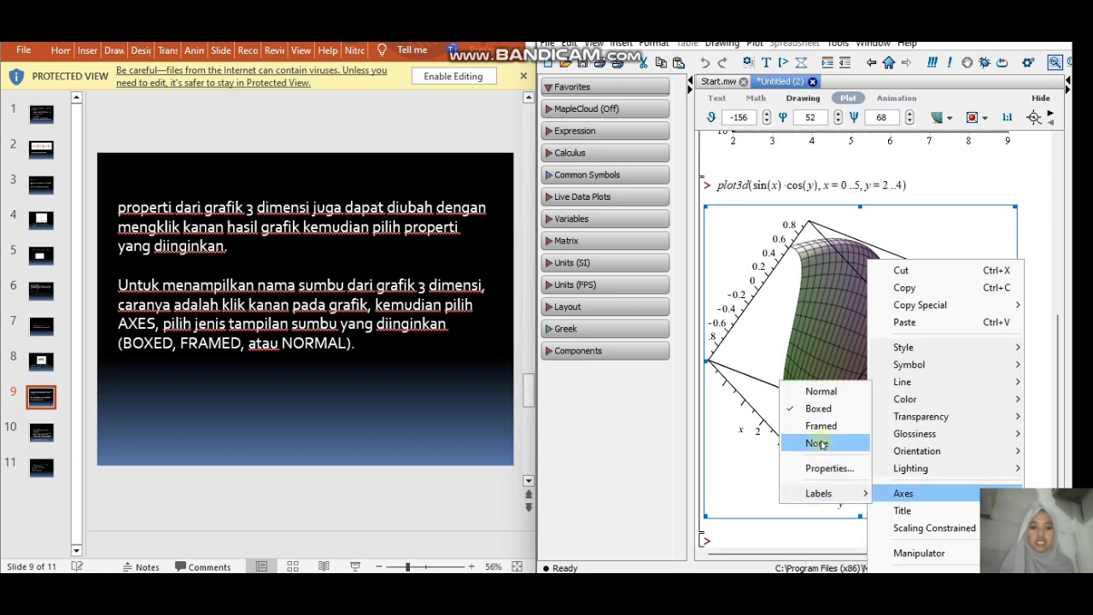
left_click(820, 392)
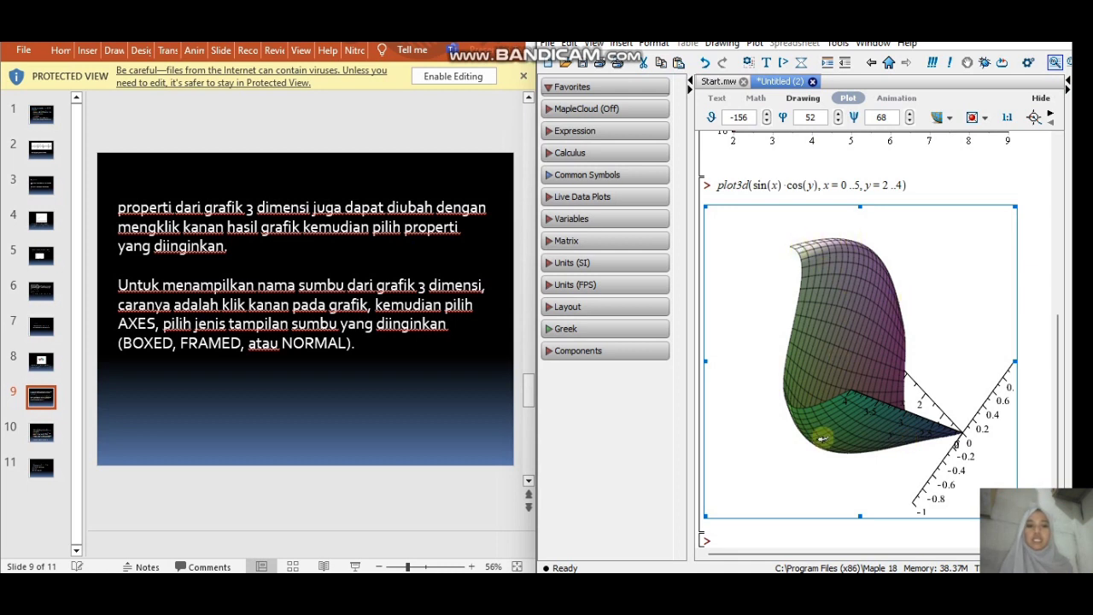
Change the axes style of the sin(x)·cos(y) 3D plot to Framed.
right_click(845, 352)
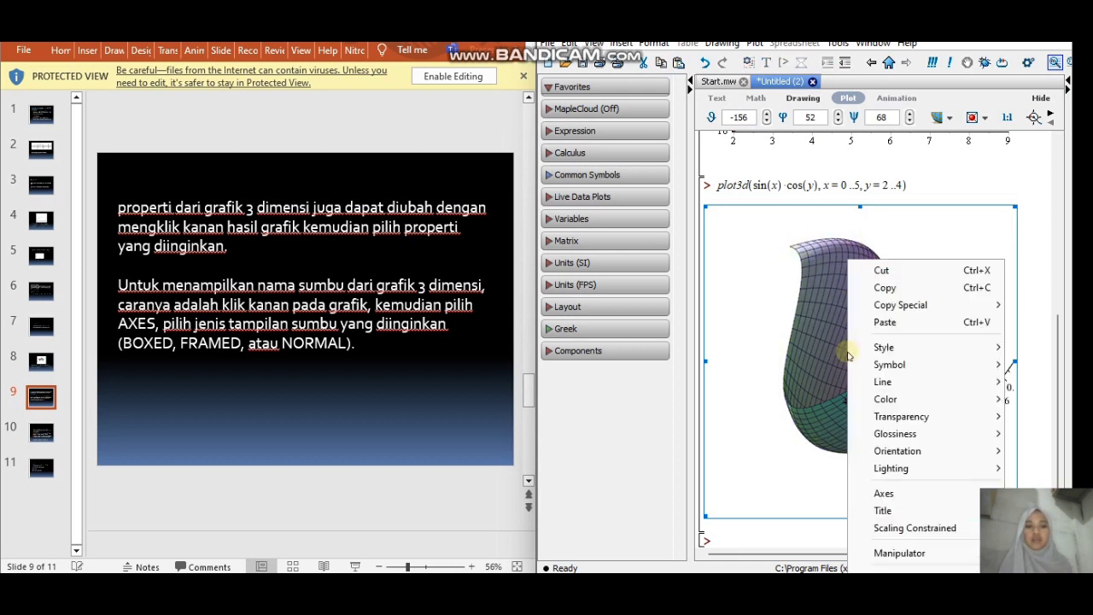
mouse_move(885, 495)
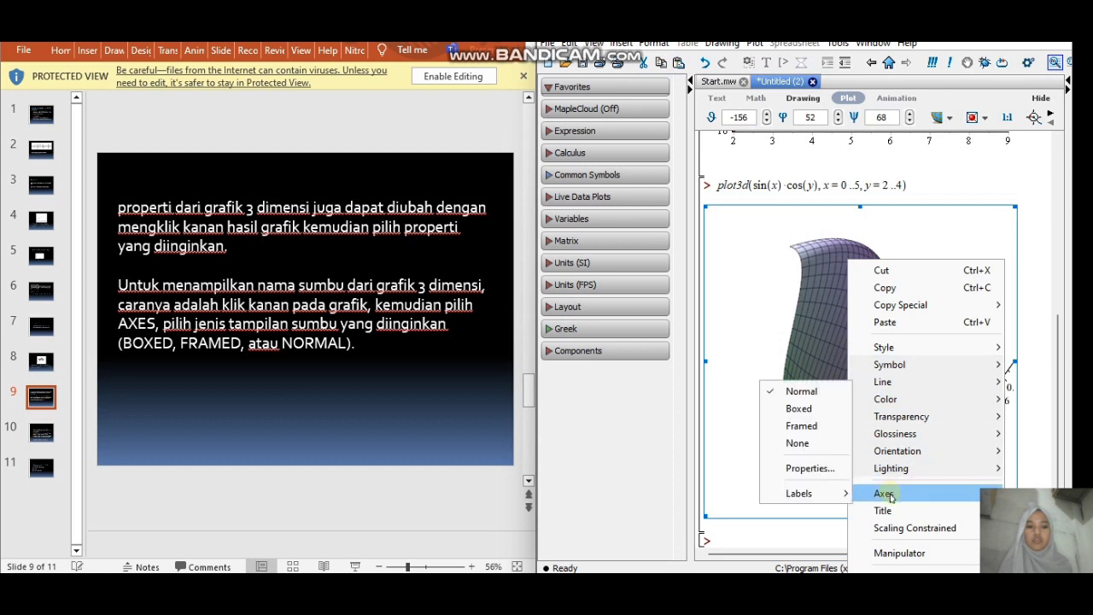
left_click(807, 427)
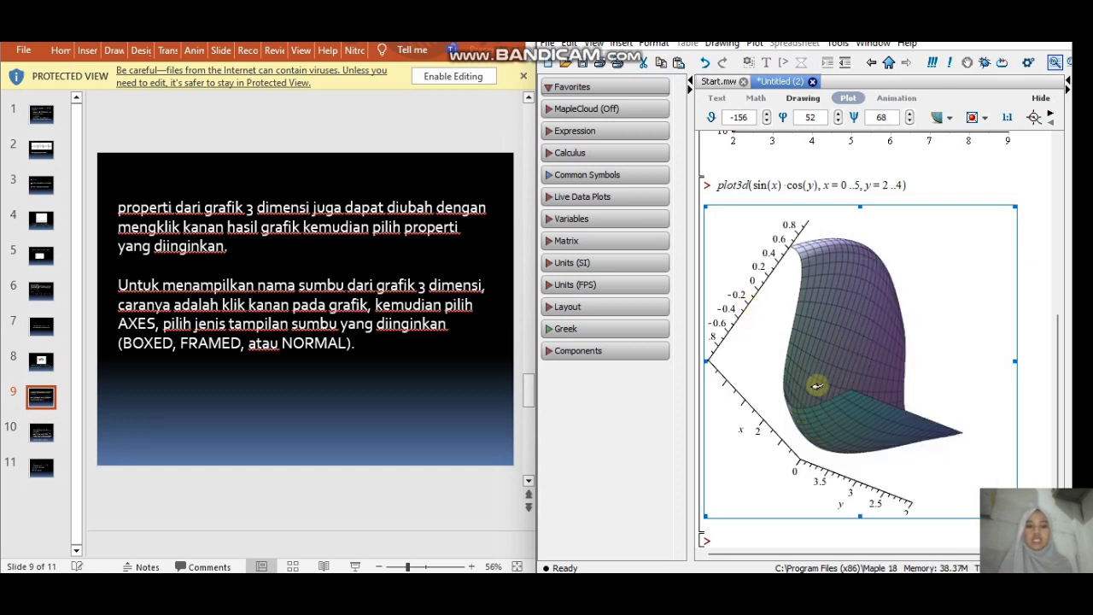
Hide the axes of the sin(x)·cos(y) 3D plot with the None style.
right_click(828, 402)
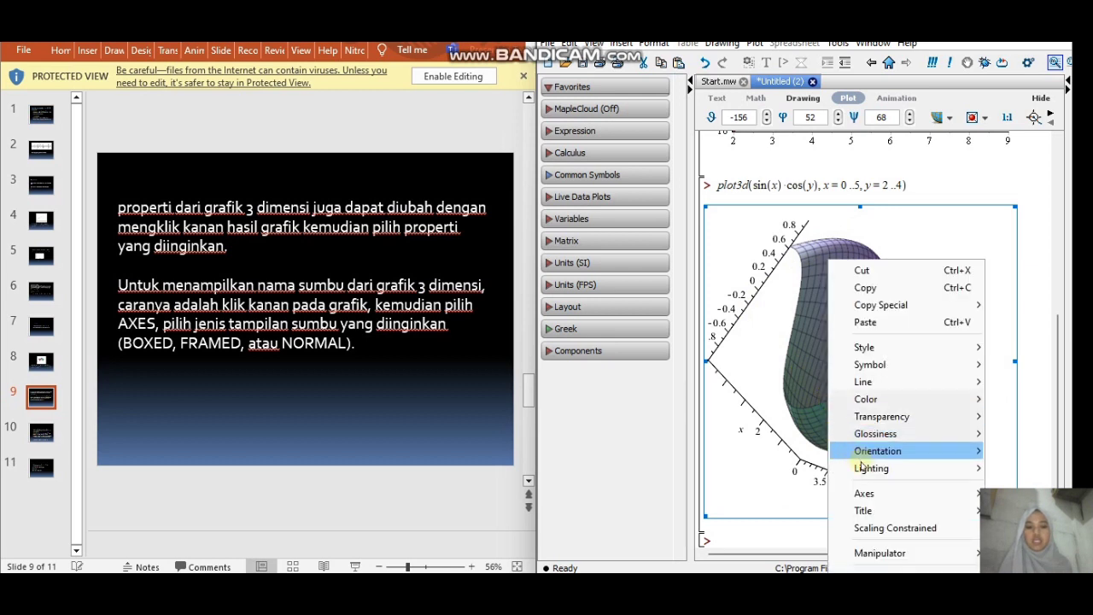
mouse_move(860, 493)
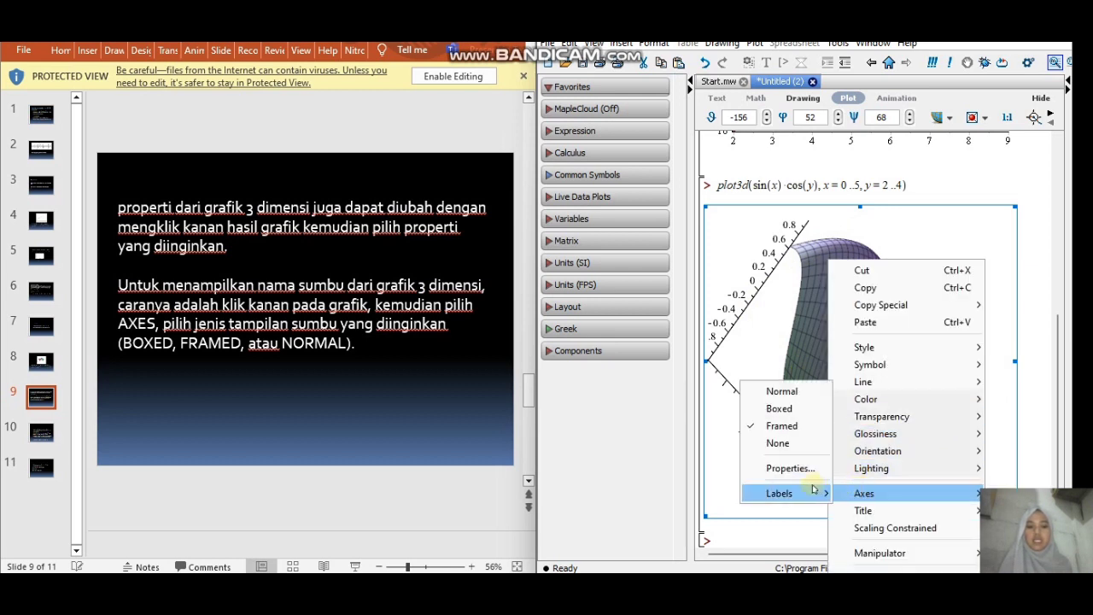
left_click(787, 443)
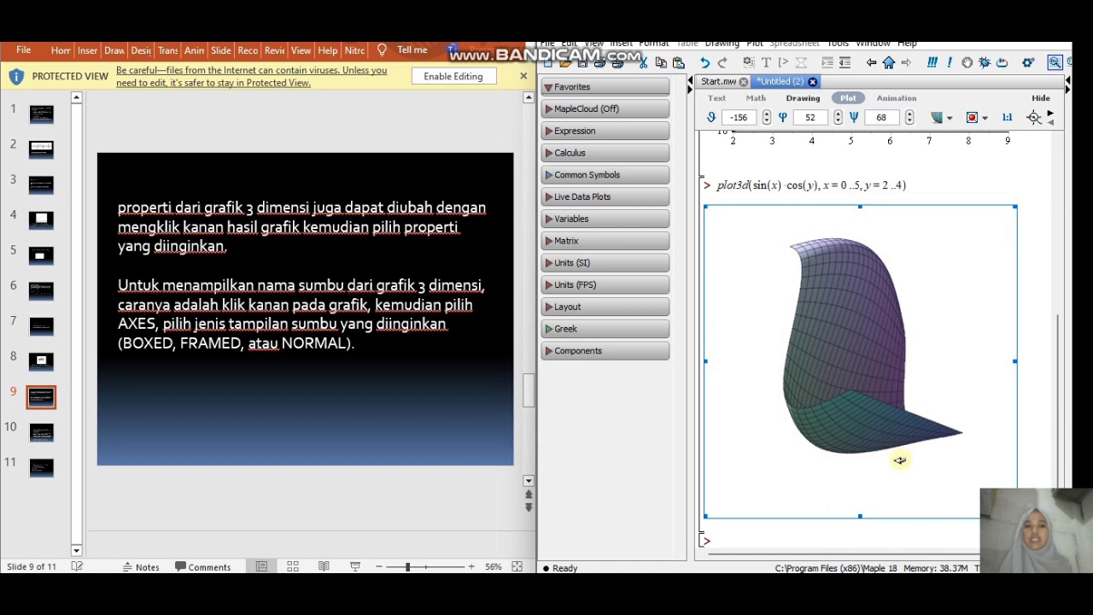
Set the axes style of the sin(x)·cos(y) 3D plot to Boxed.
right_click(810, 379)
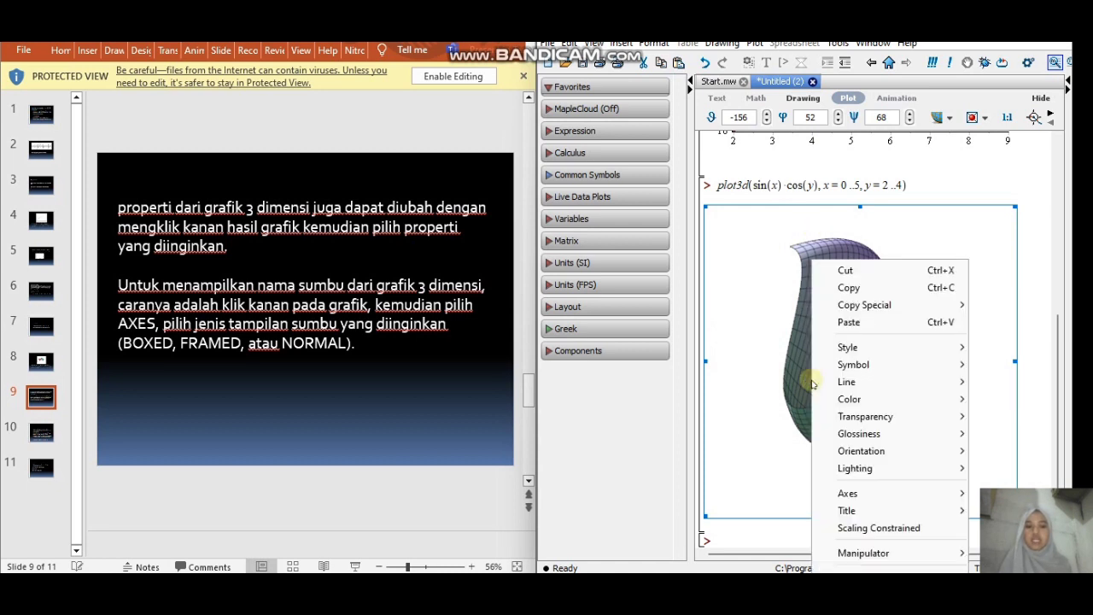
mouse_move(847, 493)
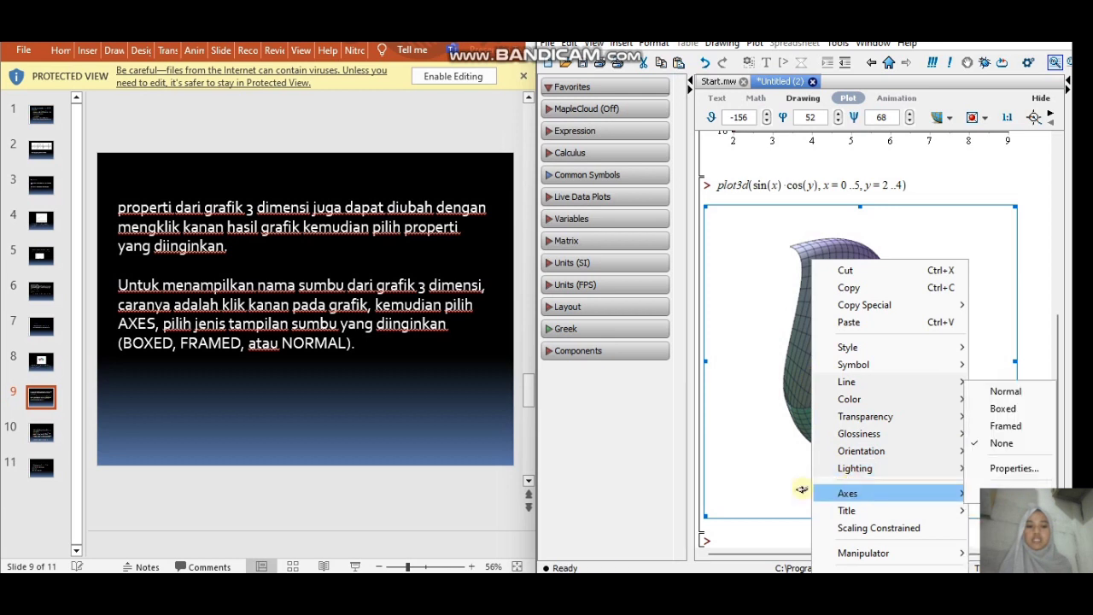
left_click(1003, 408)
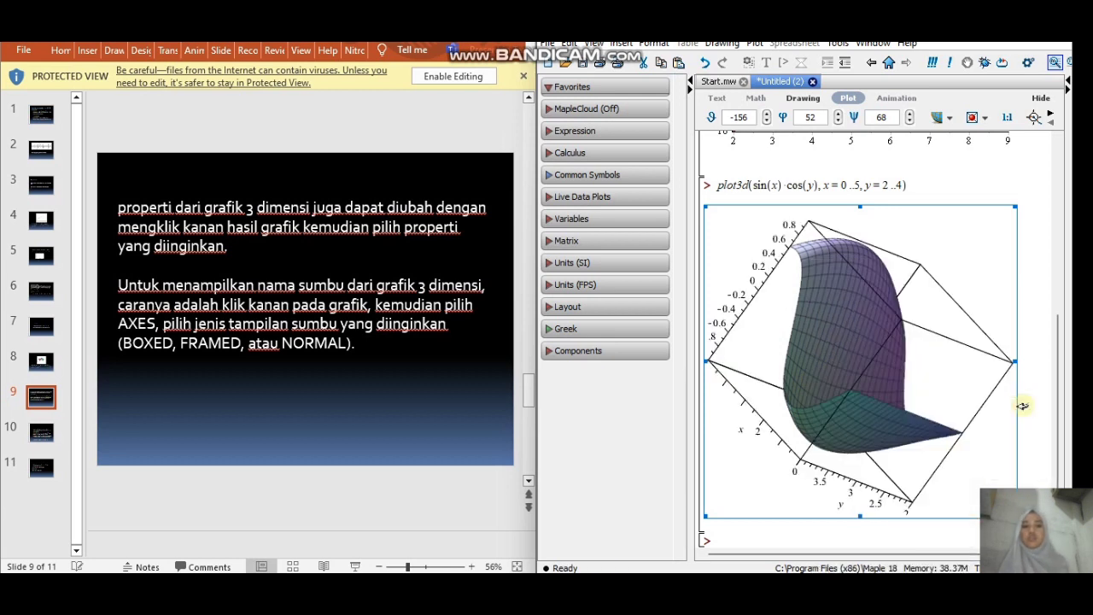
Consult the slides on combining two 3D functions and begin the command plot3d([ at the empty prompt below the existing plot.
left_click(960, 184)
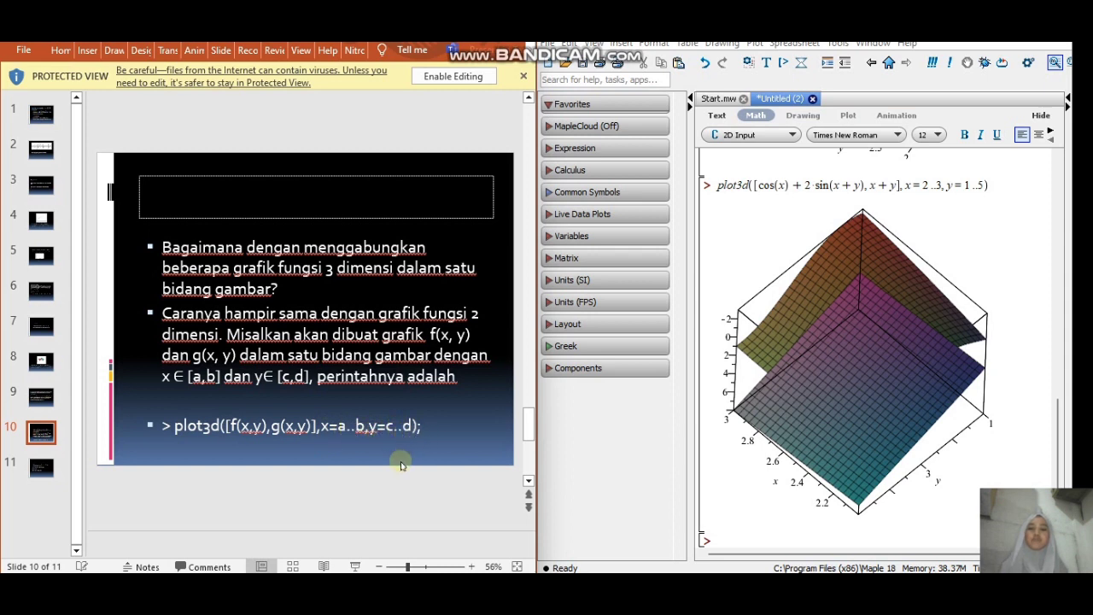
scroll(400, 472, "down", 1)
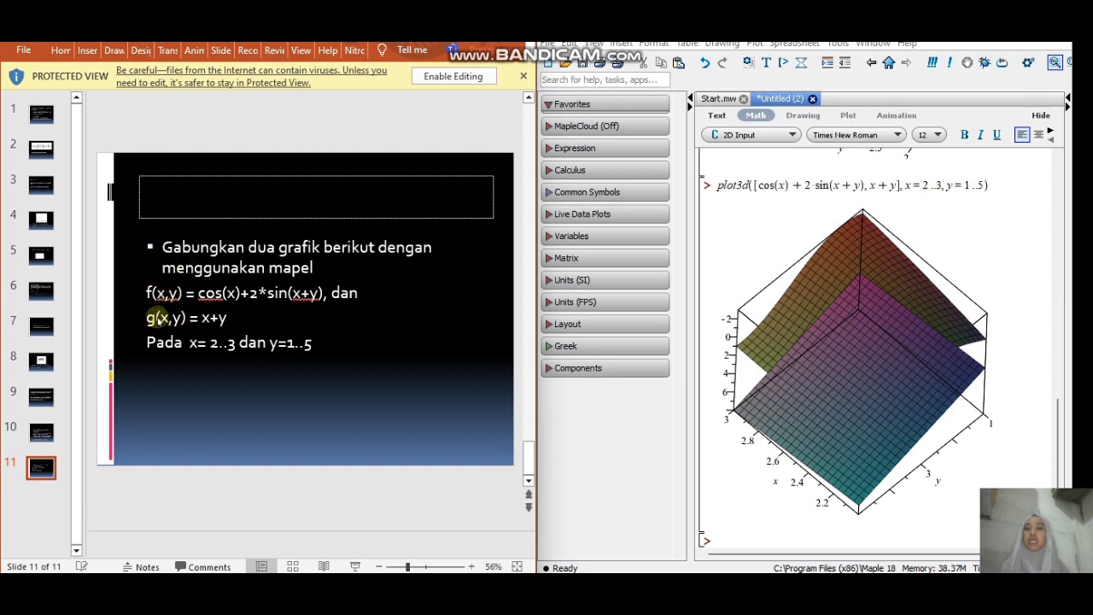
left_click(734, 542)
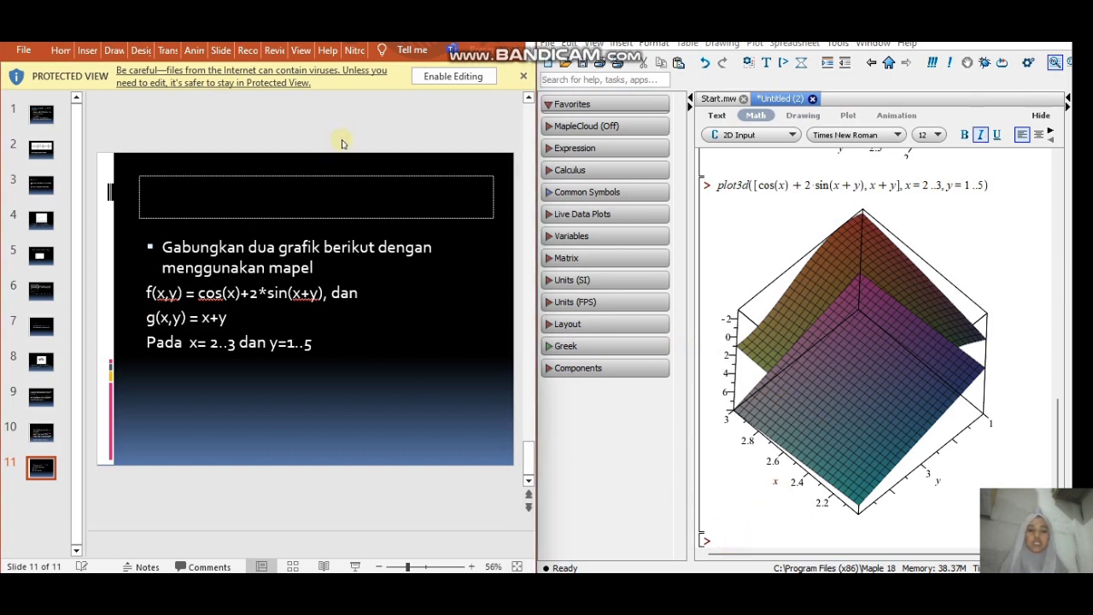
scroll(342, 143, "up", 2)
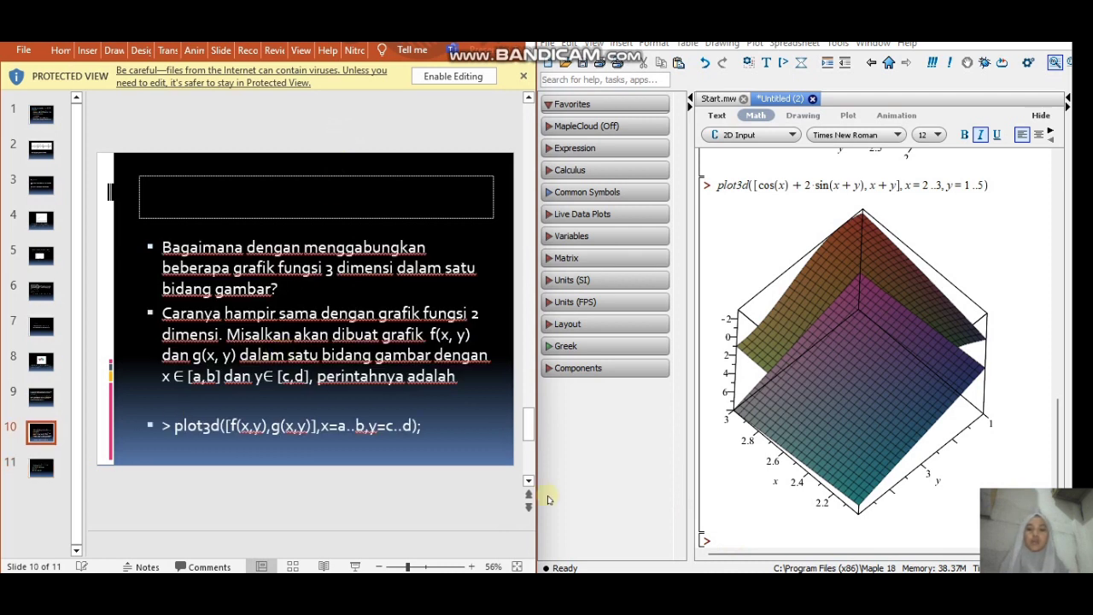
left_click(736, 540)
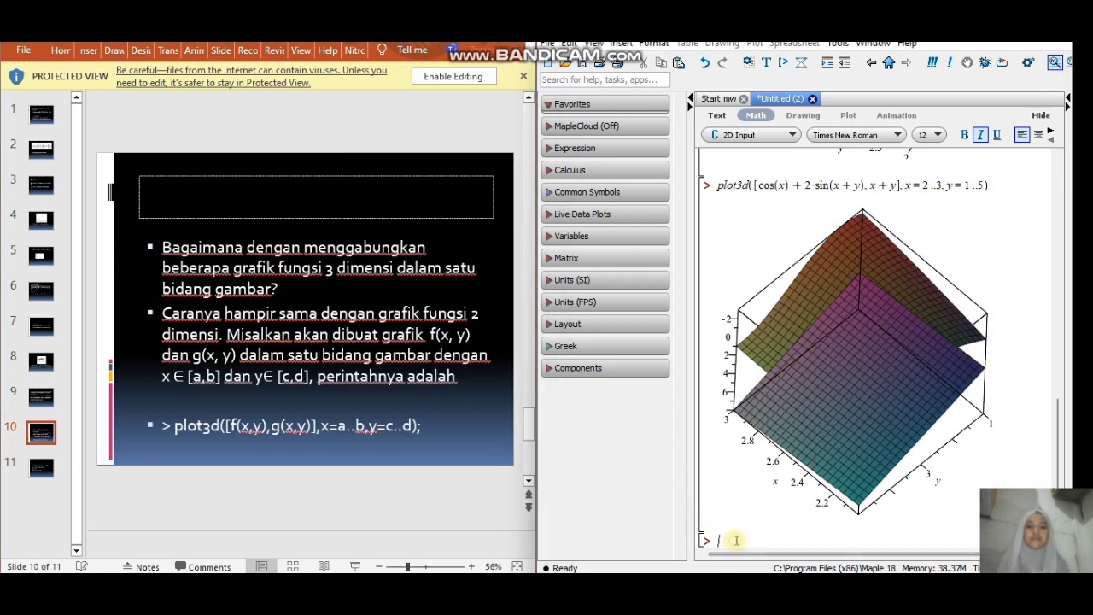
type("plot3d")
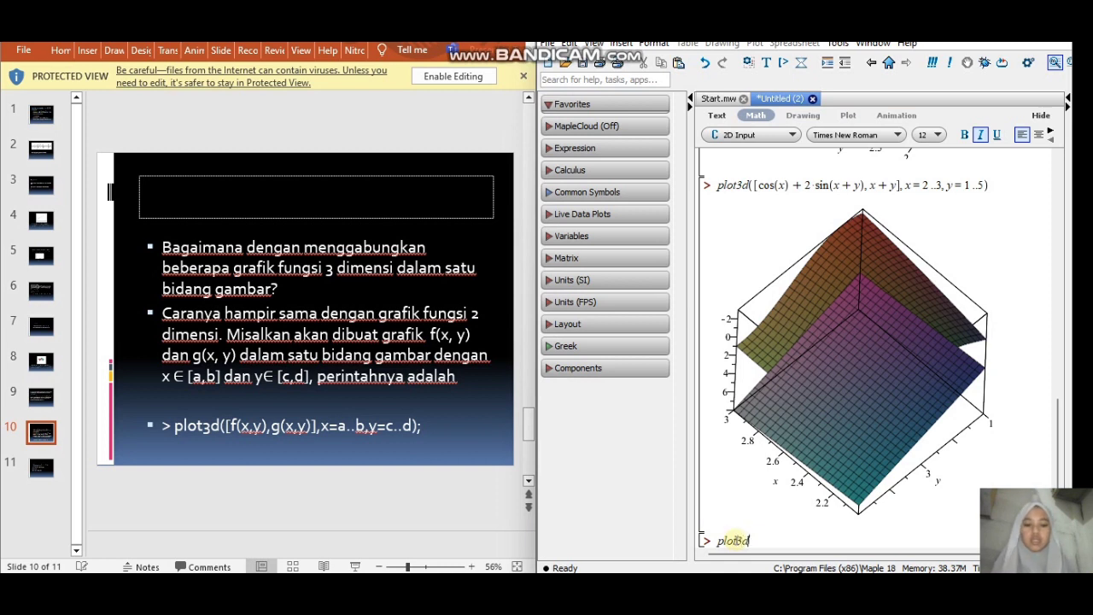
type("([")
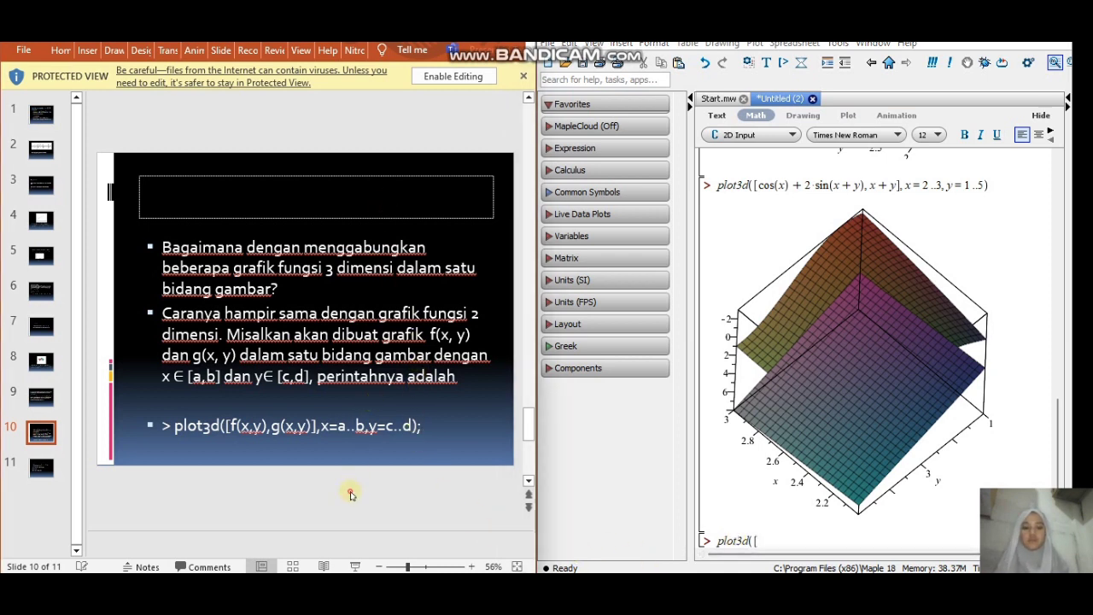
Enter cos(x)+2*sin(x+y) from the exercise slide as the first function in the plot3d list.
scroll(350, 494, "down", 2)
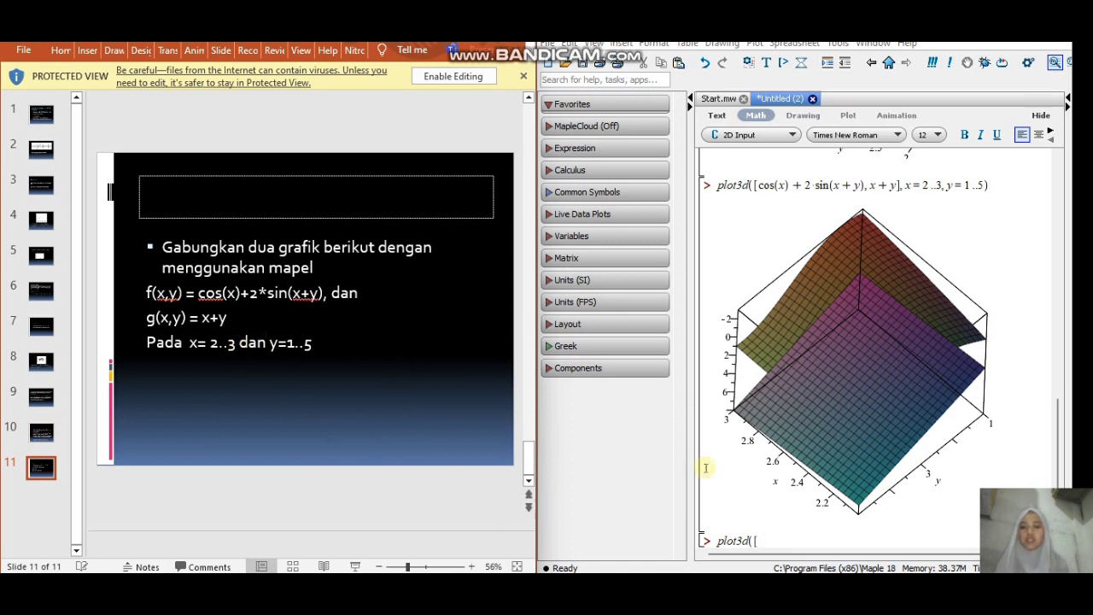
left_click(780, 543)
type("cos")
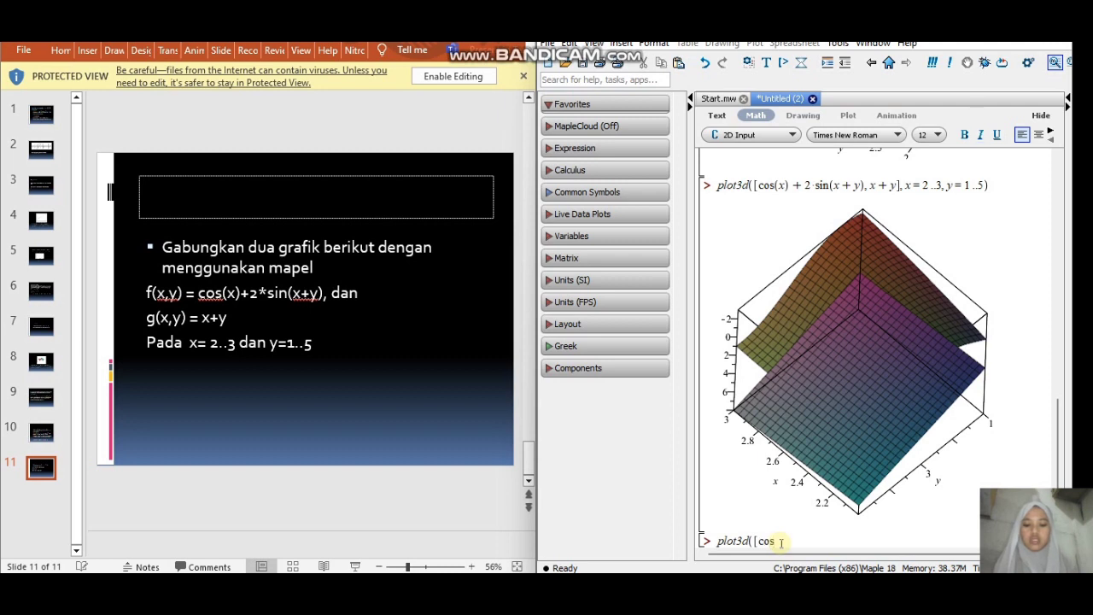
type("(x)+")
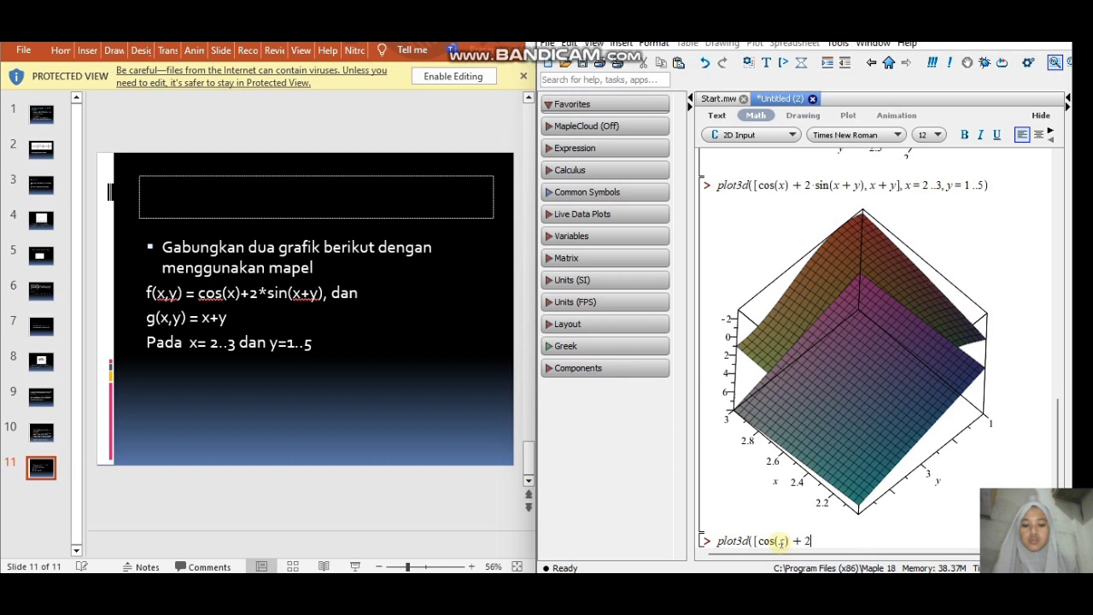
type("2*sin(x+y),")
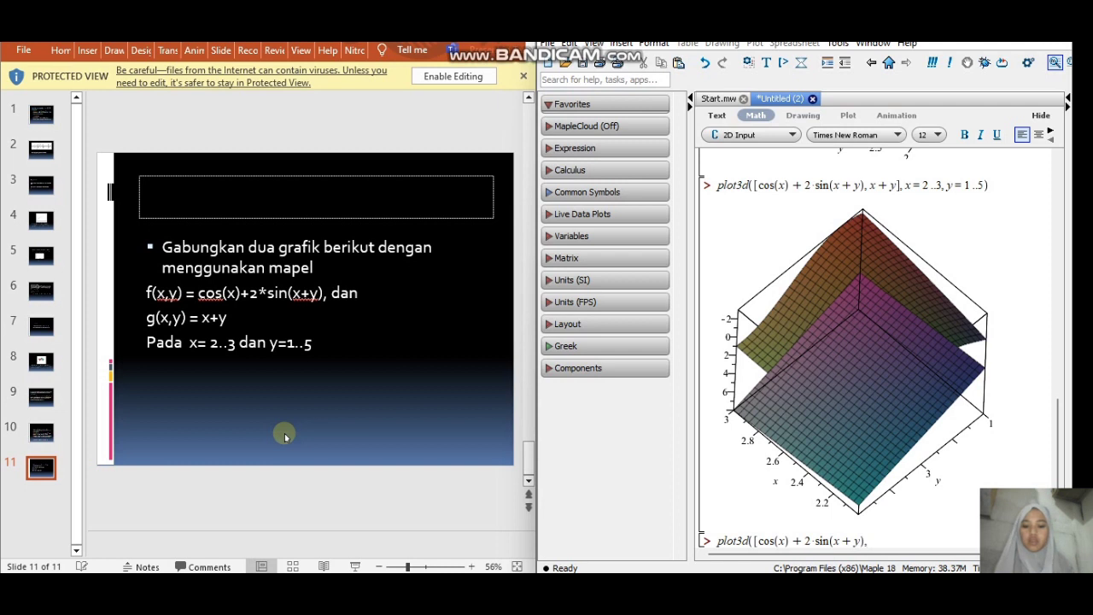
Add x+y as the second function and close the function list with a square bracket.
type("x + ")
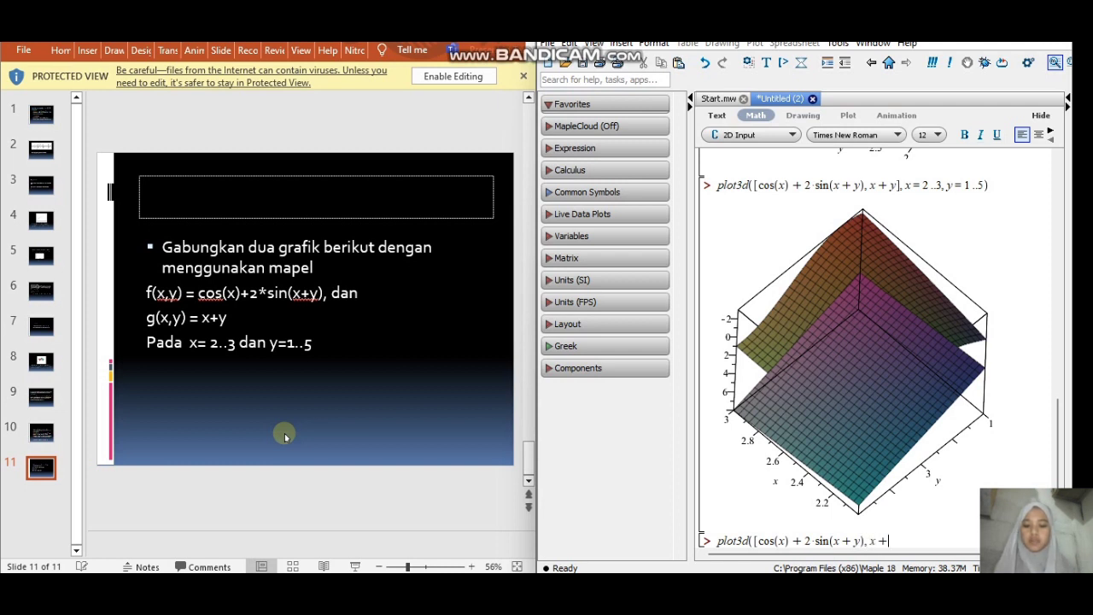
type("y")
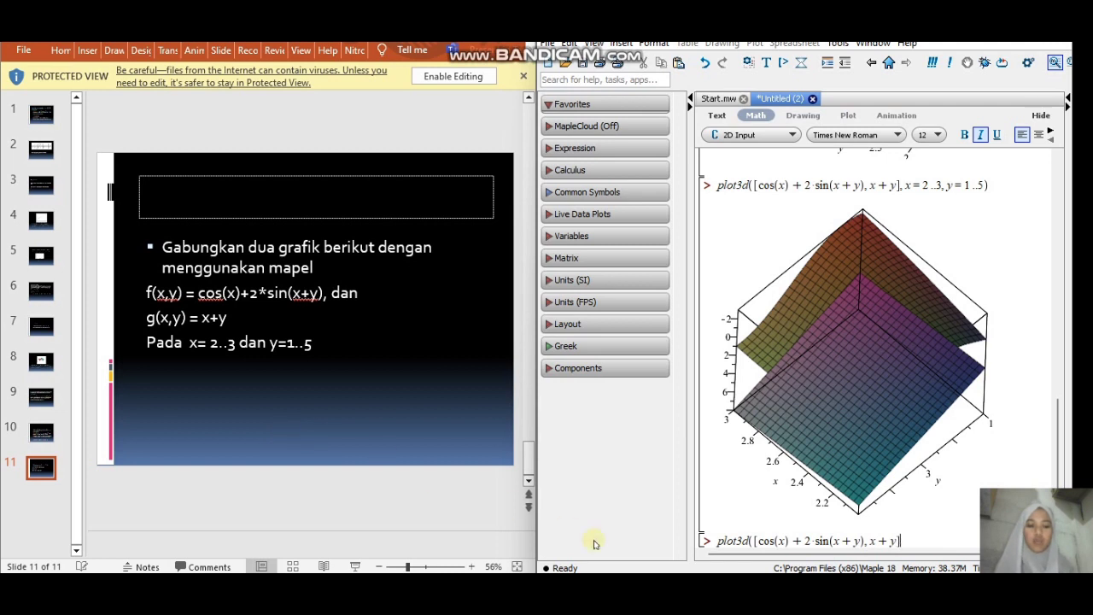
type("]")
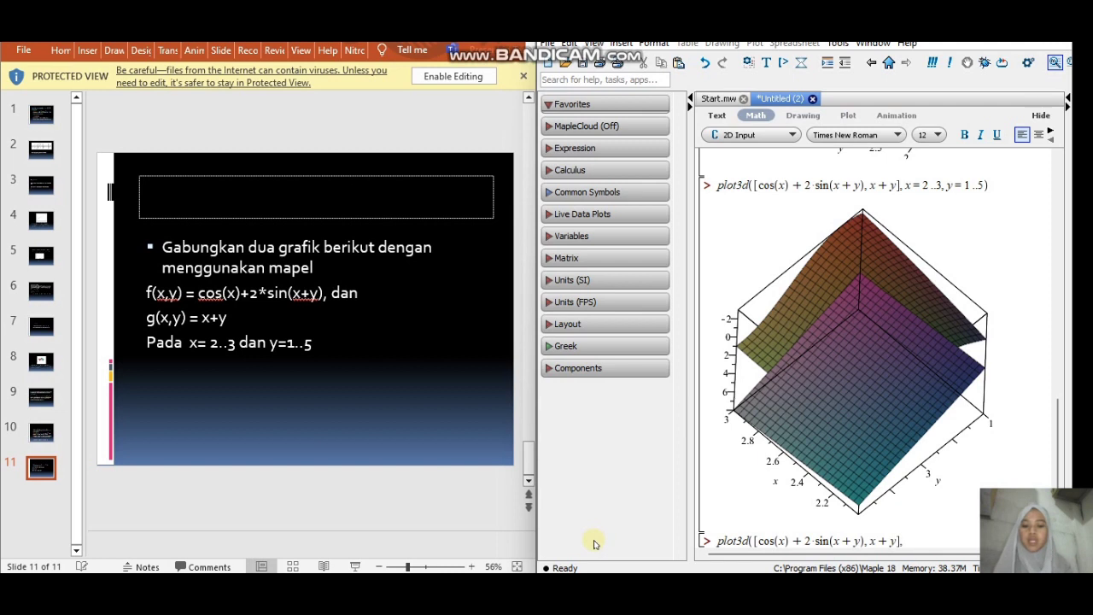
Complete the plot3d command with the ranges x=2..3 and y=1..5, and execute it.
type(", x +")
key("BackSpace")
type("= ")
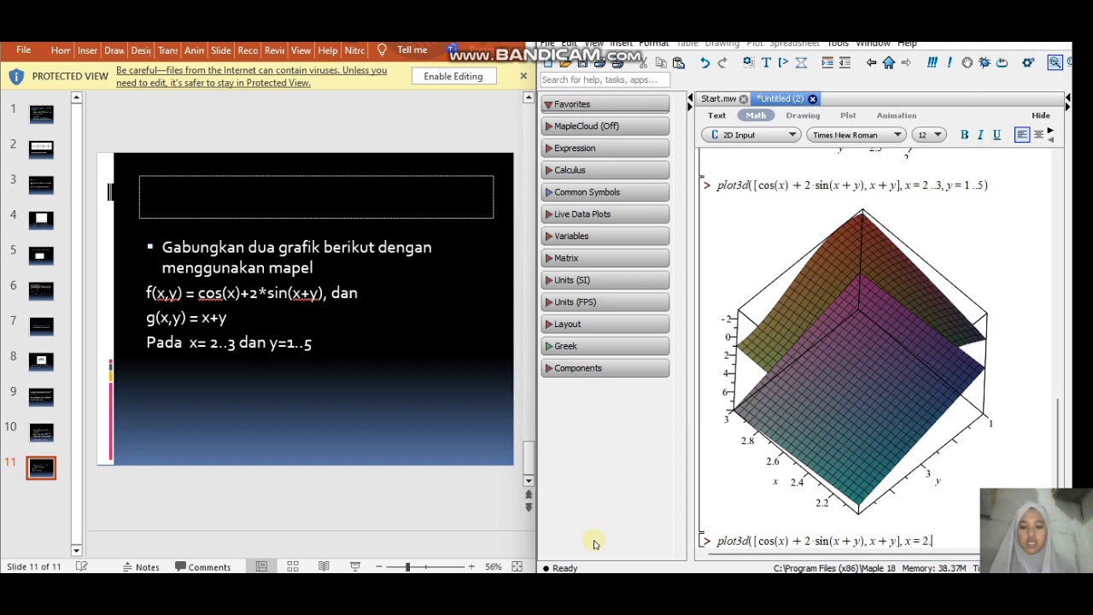
type("2 ..3, y = 1 ..")
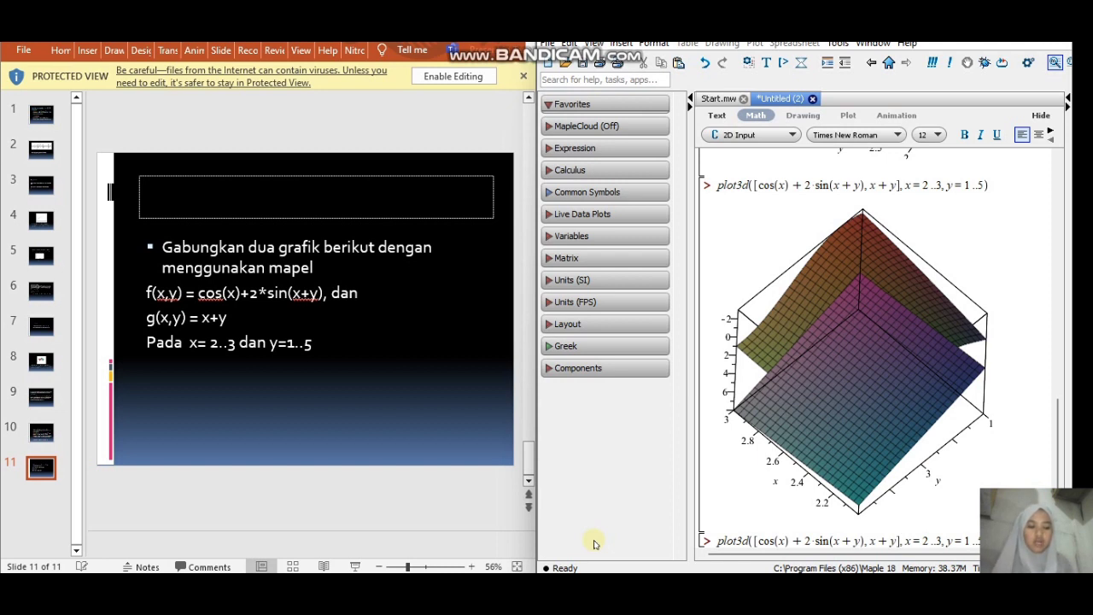
key("Return")
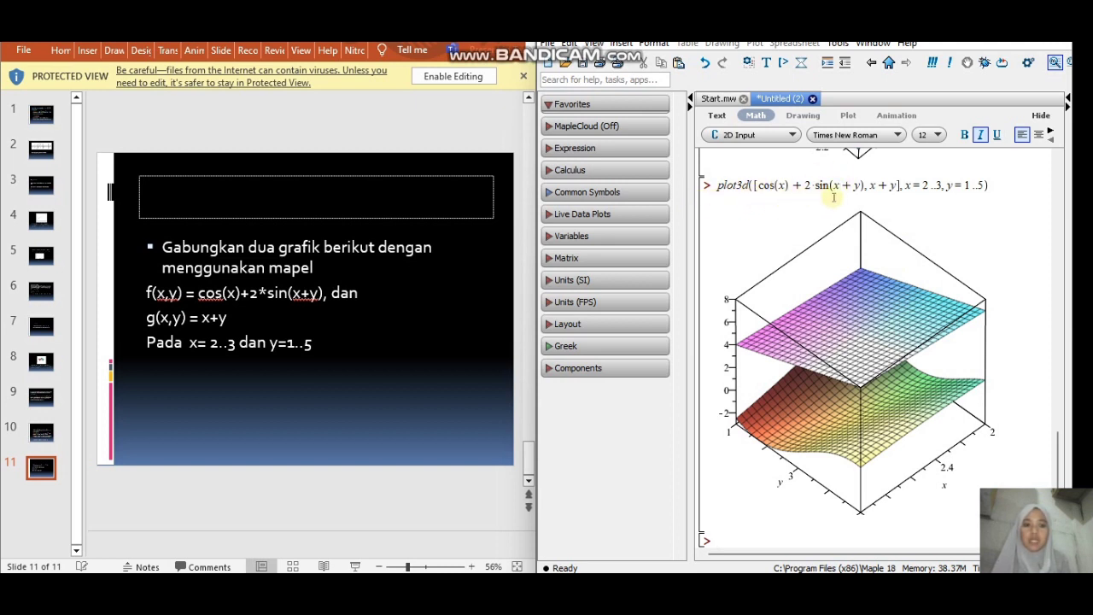
Rotate the new combined 3D plot to examine both surfaces from several angles.
left_click(852, 346)
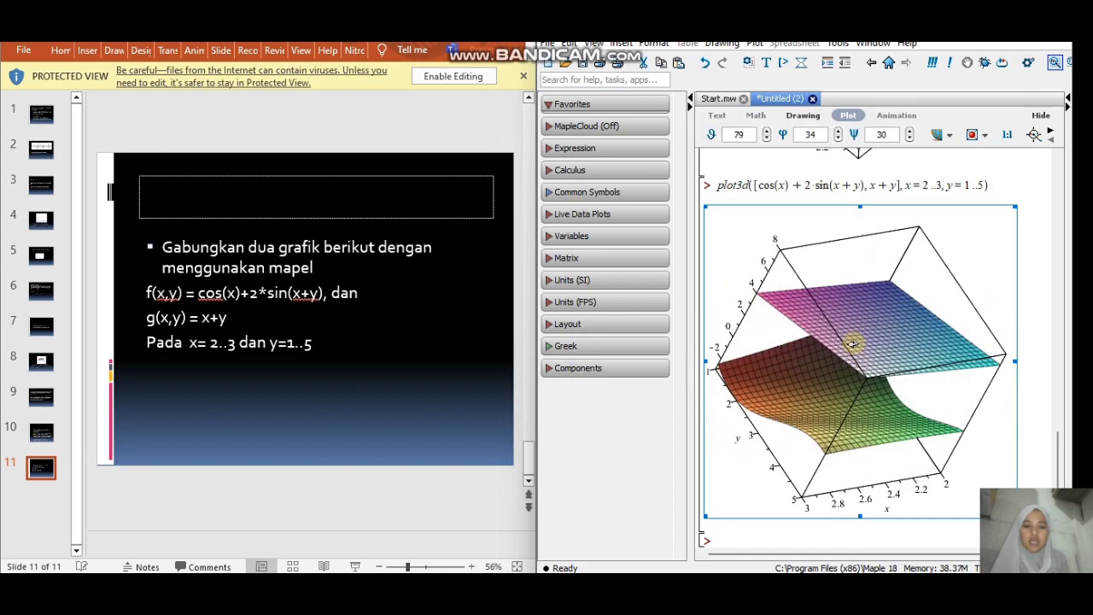
left_click_drag(921, 298, 747, 273)
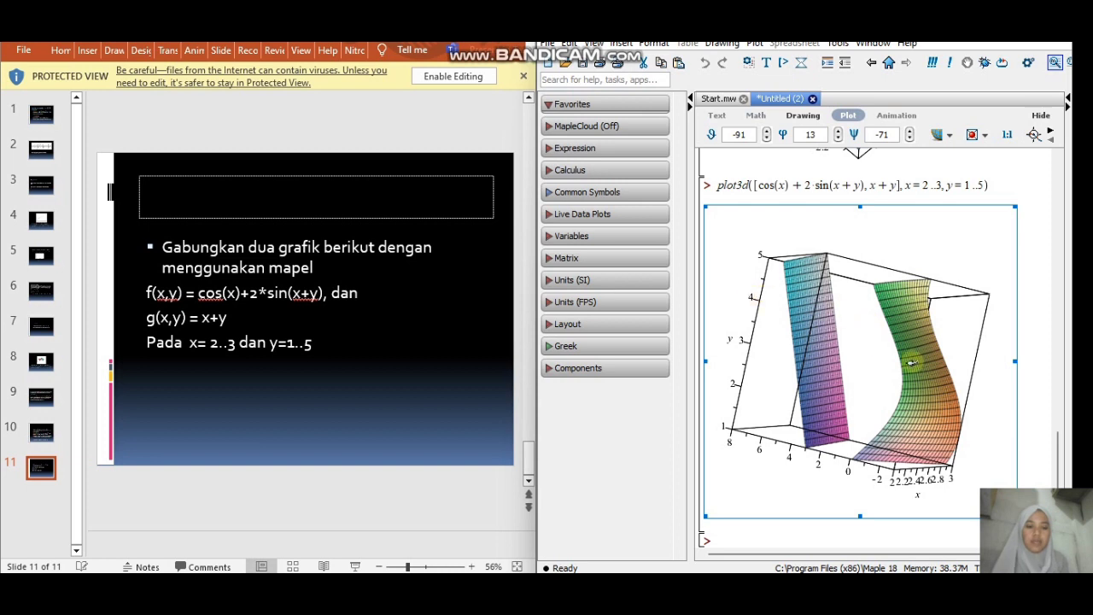
left_click_drag(897, 365, 932, 359)
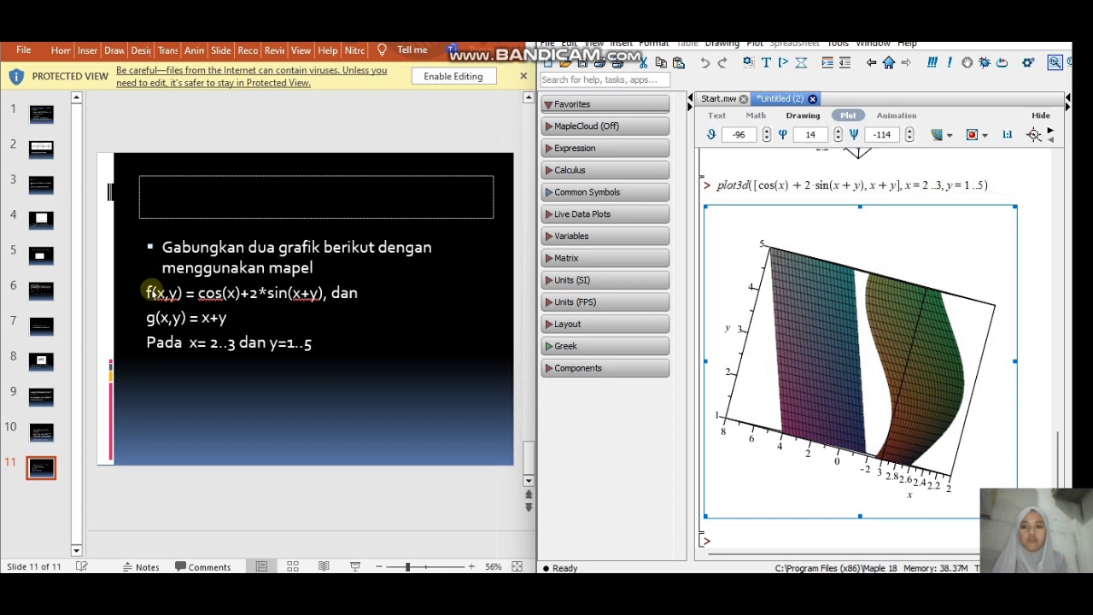
left_click_drag(870, 382, 825, 405)
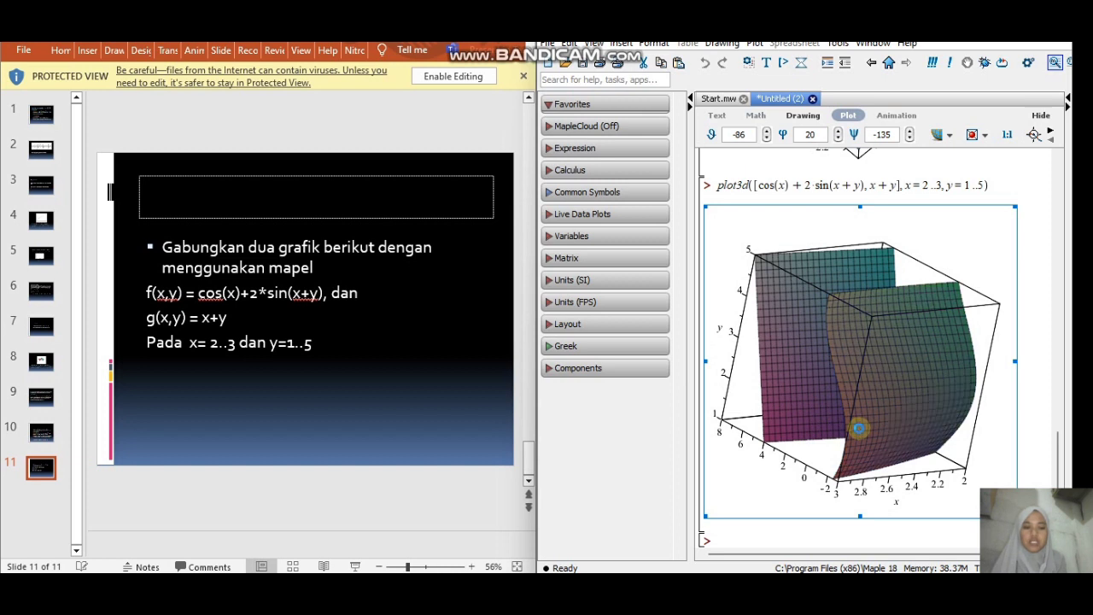
Set the axes style of the combined two-surface 3D plot to Normal.
right_click(859, 430)
mouse_move(921, 500)
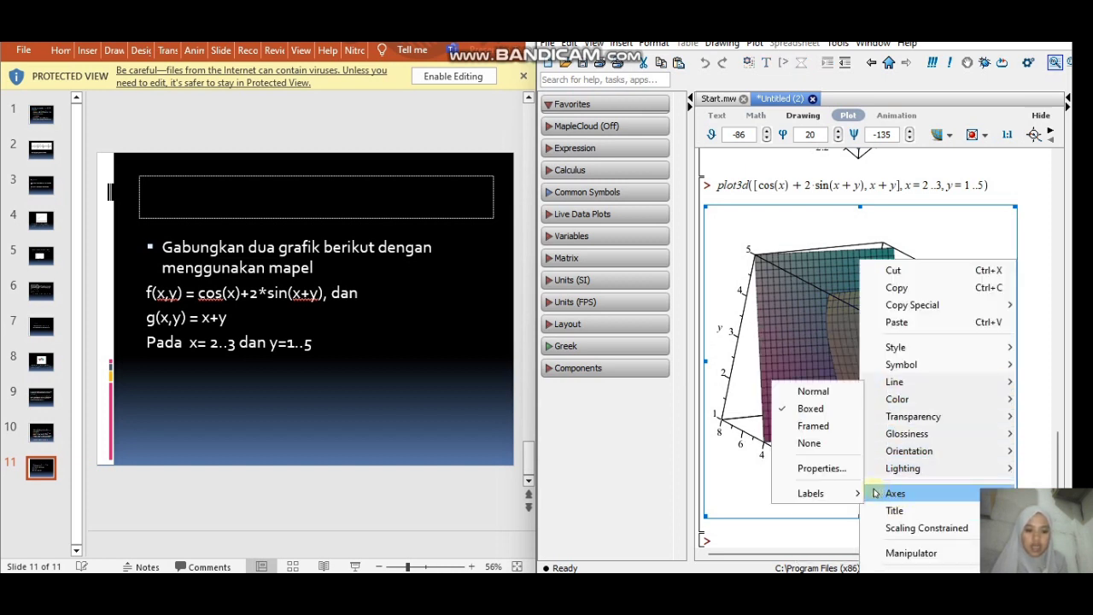
left_click(825, 391)
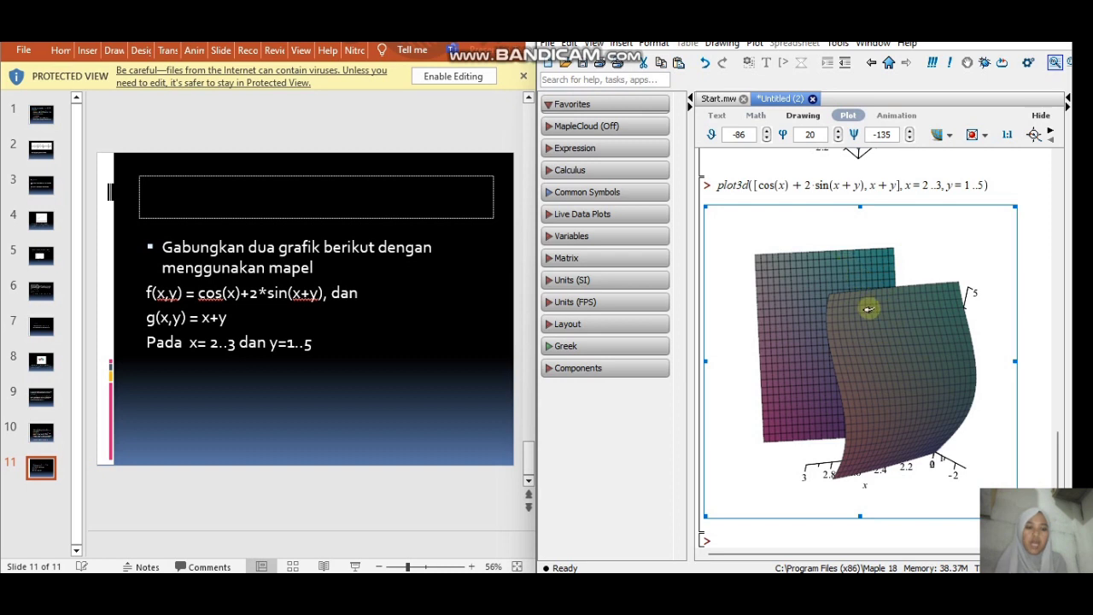
Hide the axes of the combined 3D plot by setting their style to None.
left_click(825, 407)
right_click(825, 406)
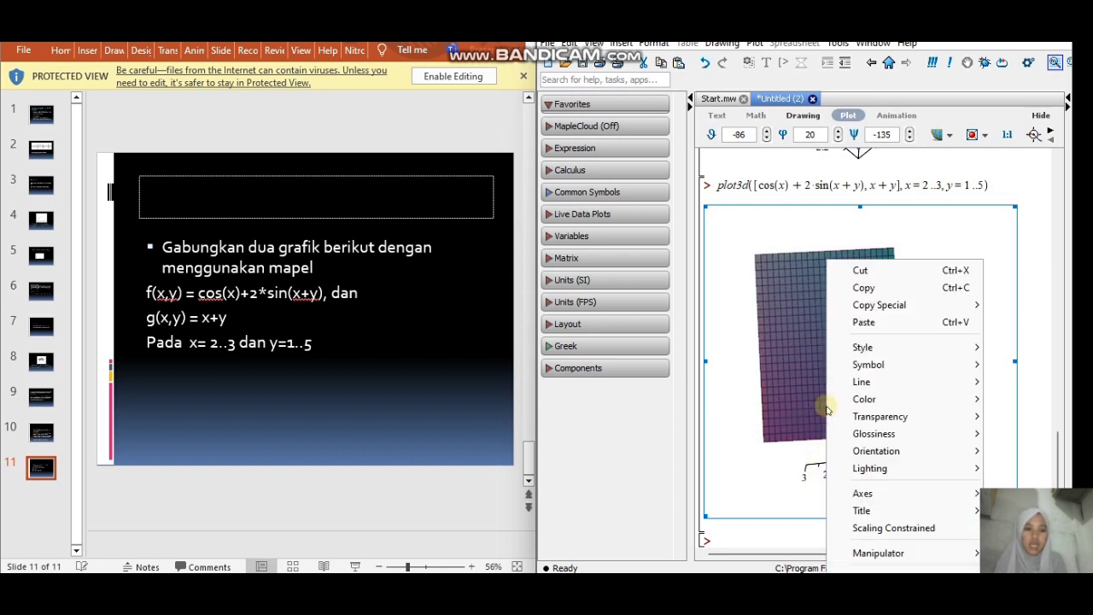
mouse_move(870, 498)
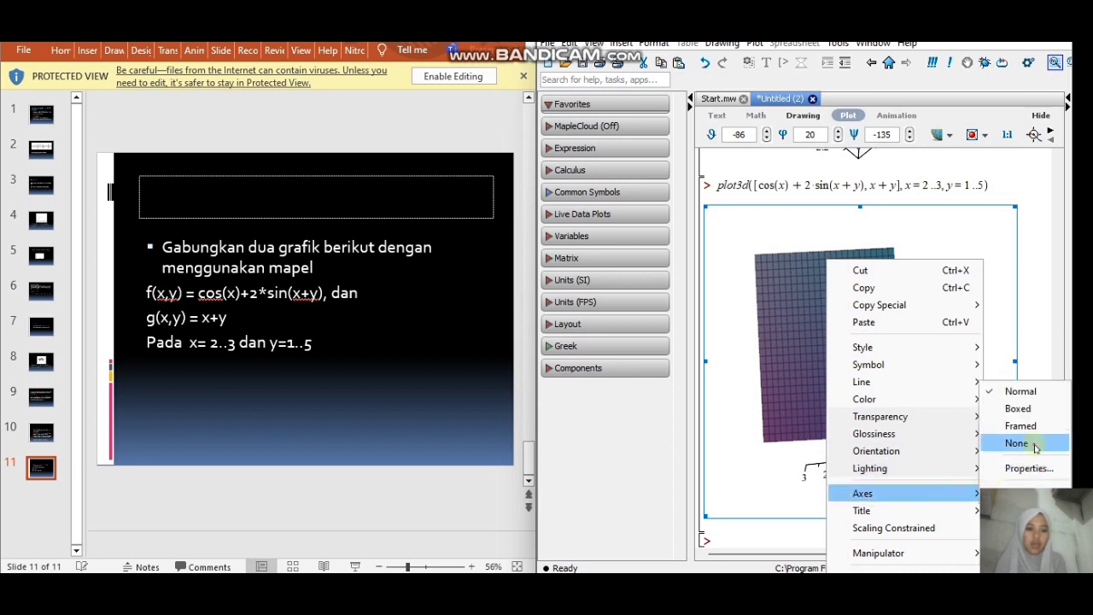
left_click(1016, 444)
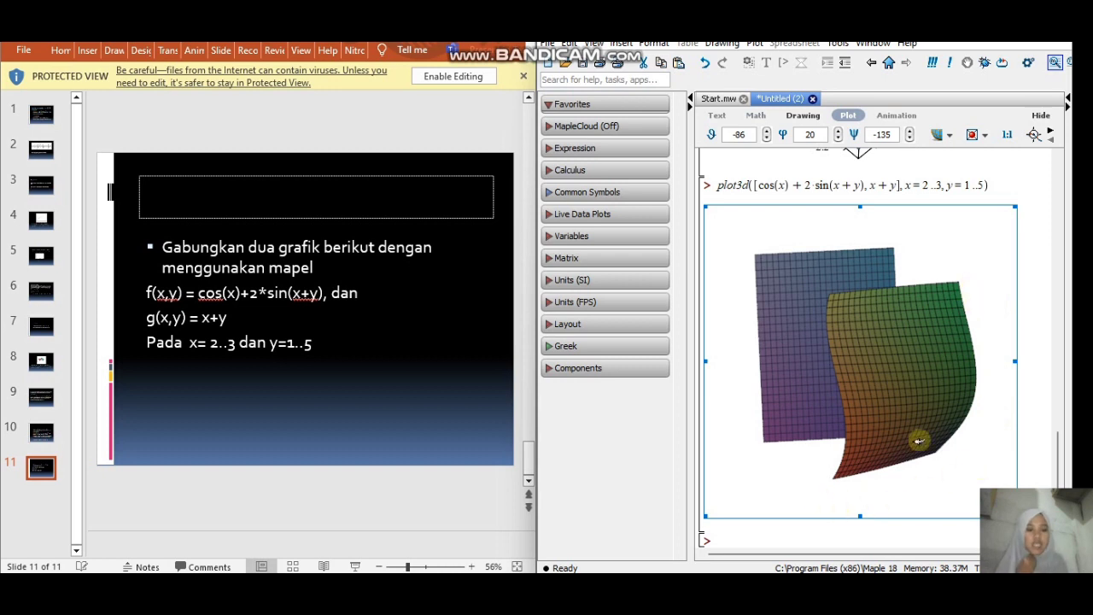
Set the combined 3D plot's axes style to Boxed so a box frames both surfaces.
right_click(888, 449)
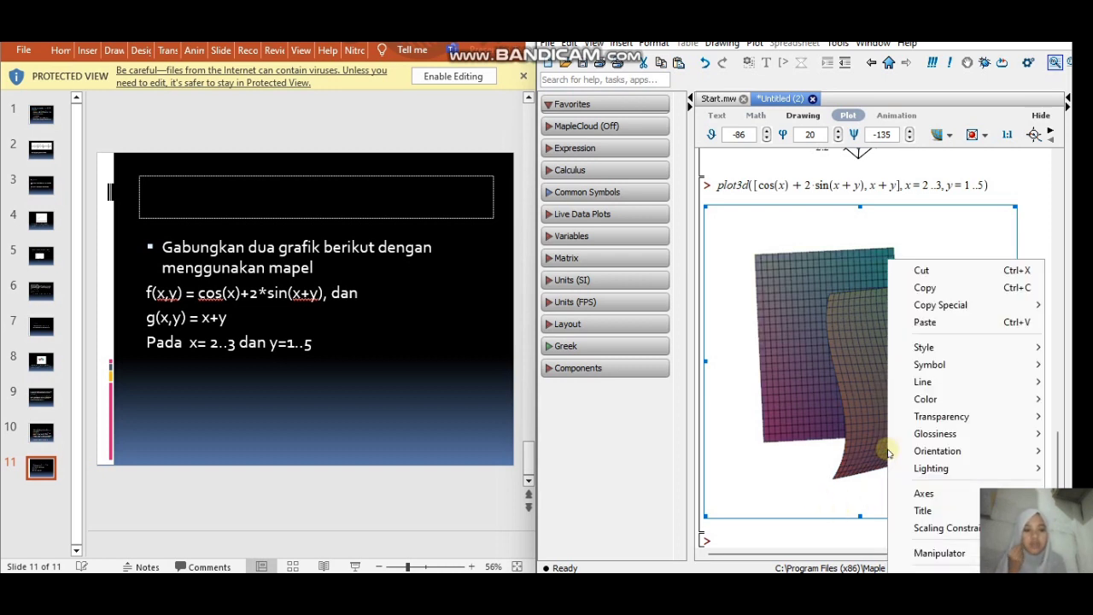
mouse_move(918, 450)
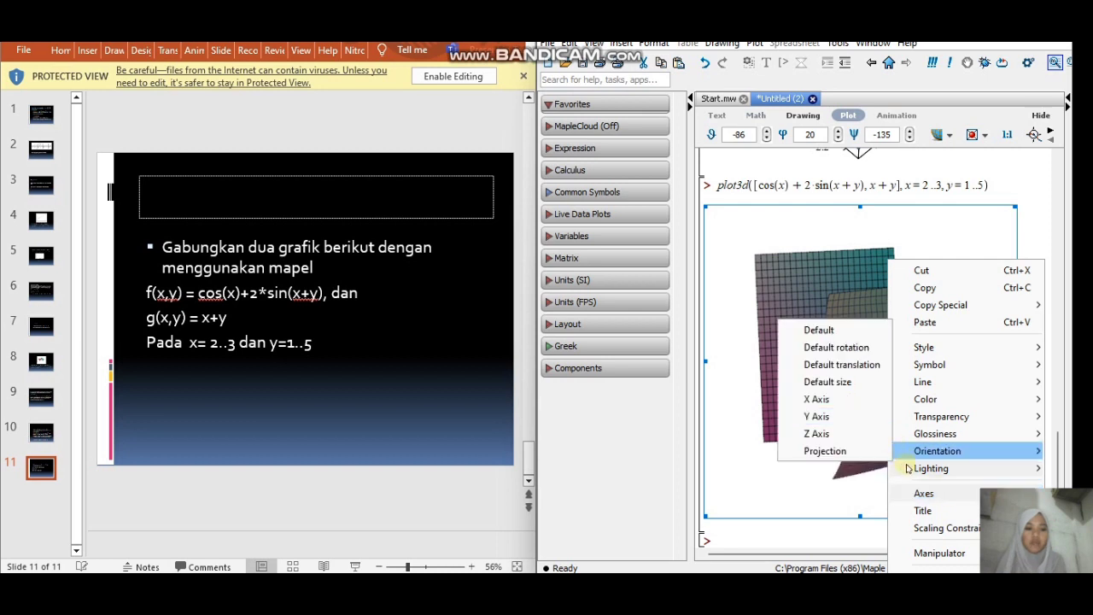
mouse_move(918, 493)
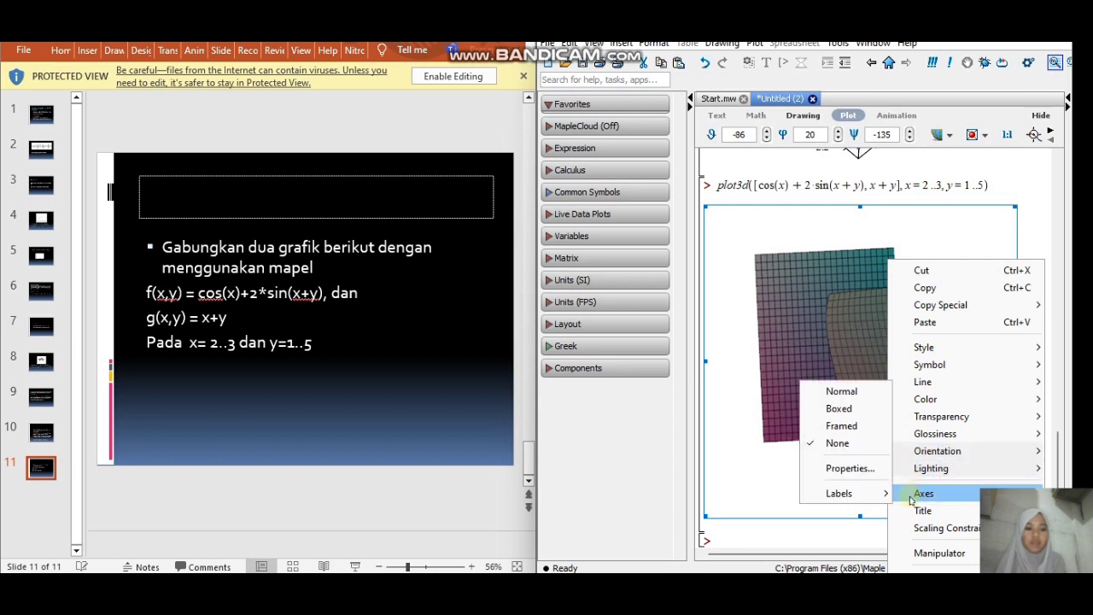
left_click(862, 410)
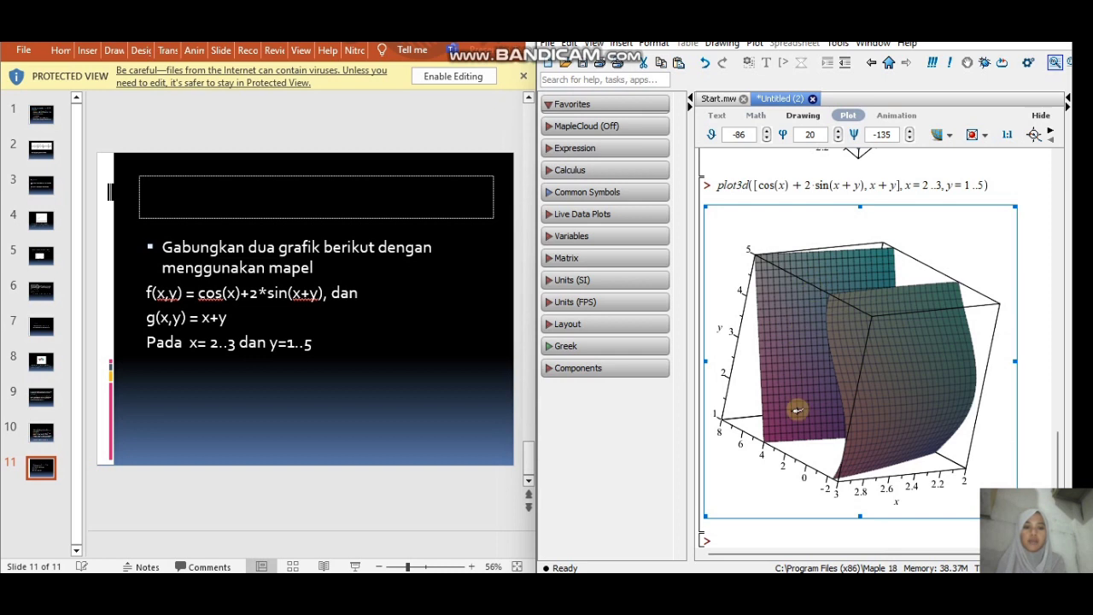